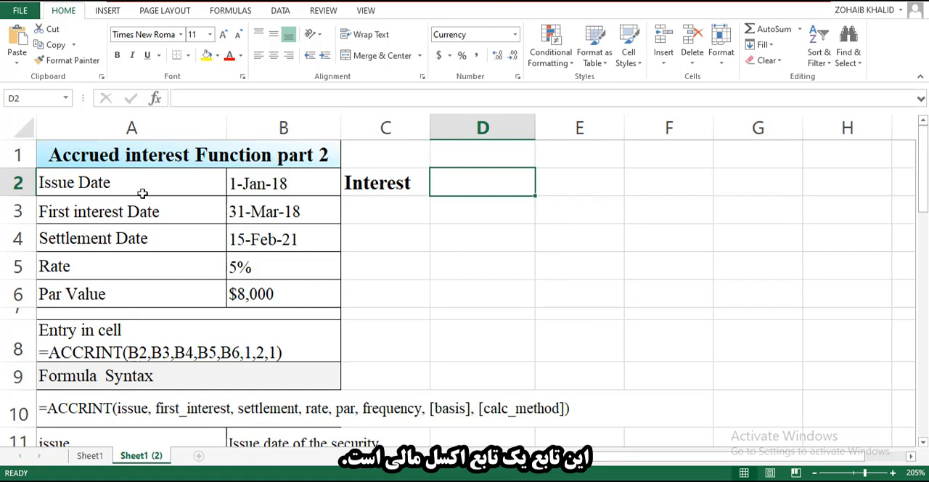
Examine the ACCRINT syntax in row 10 and the issue date and interest cells in row 2.
scroll(387, 299, down, 1)
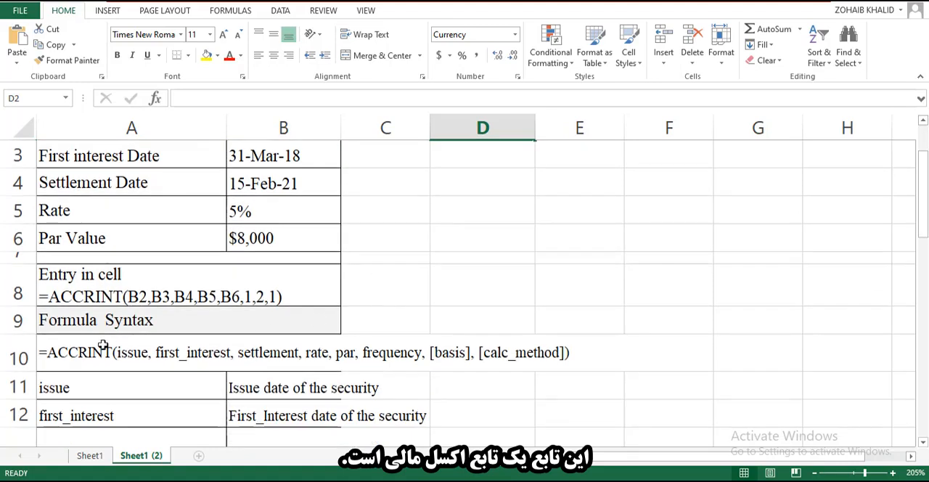
click(78, 351)
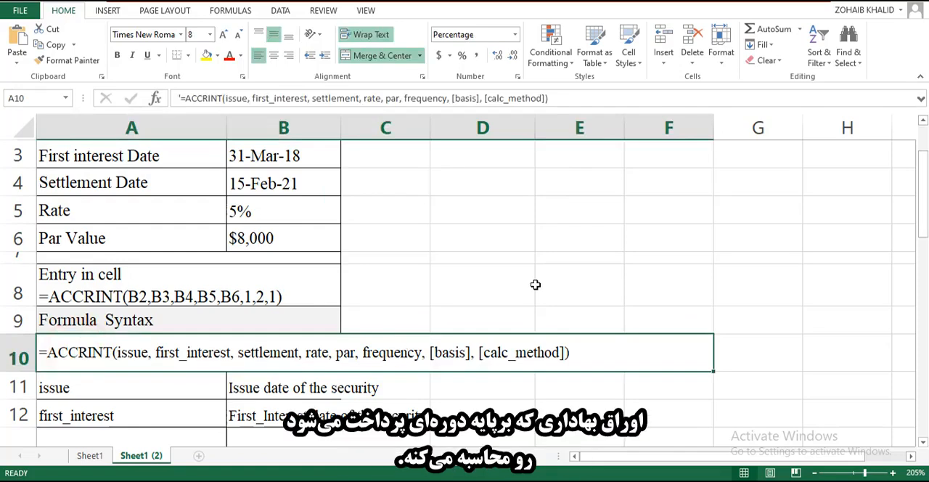
scroll(536, 285, up, 1)
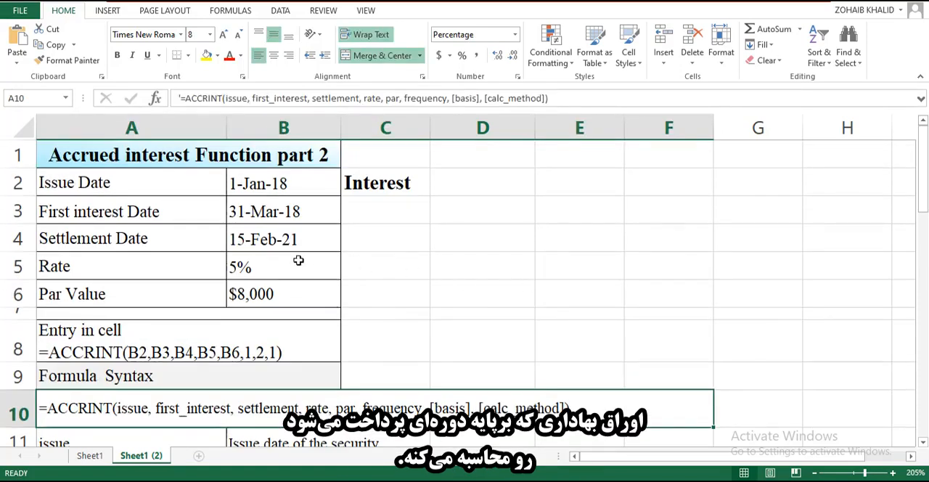
click(223, 183)
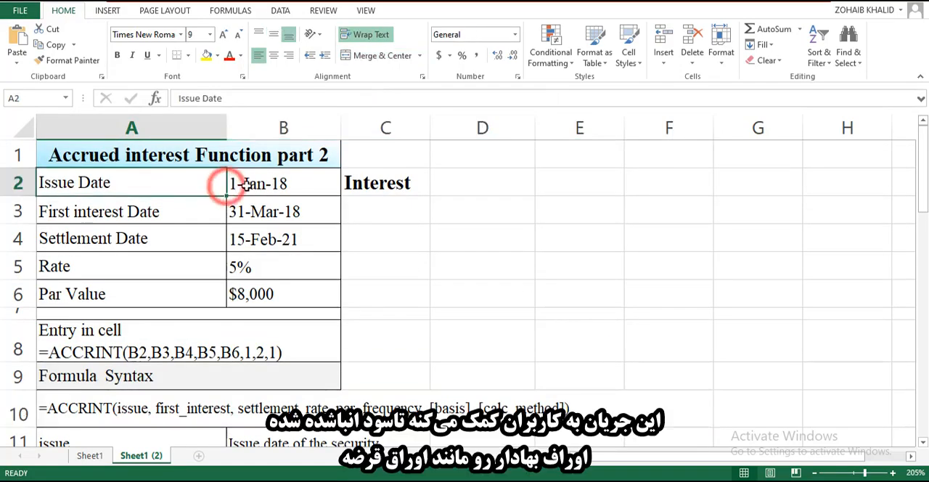
click(246, 184)
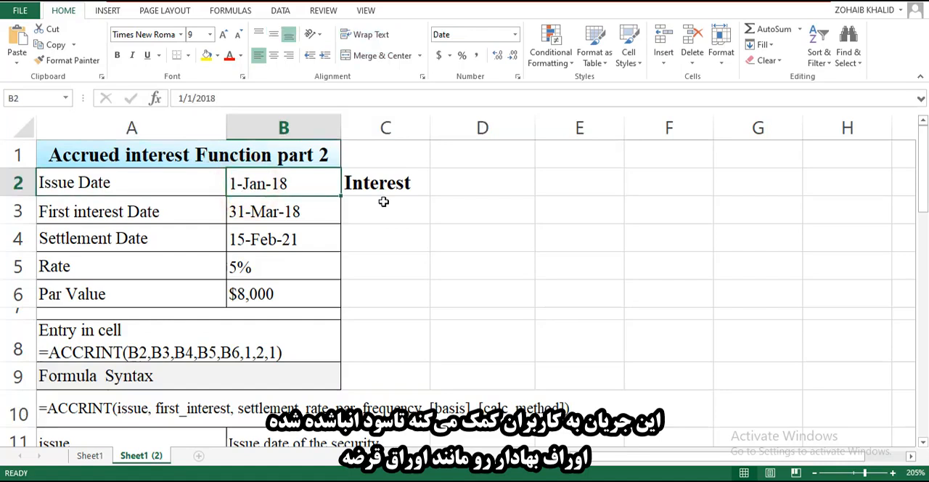
click(480, 190)
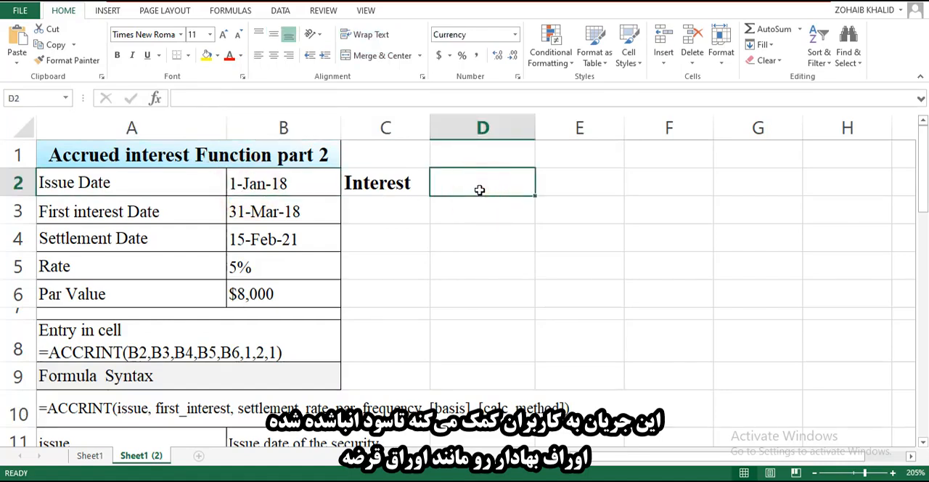
click(576, 192)
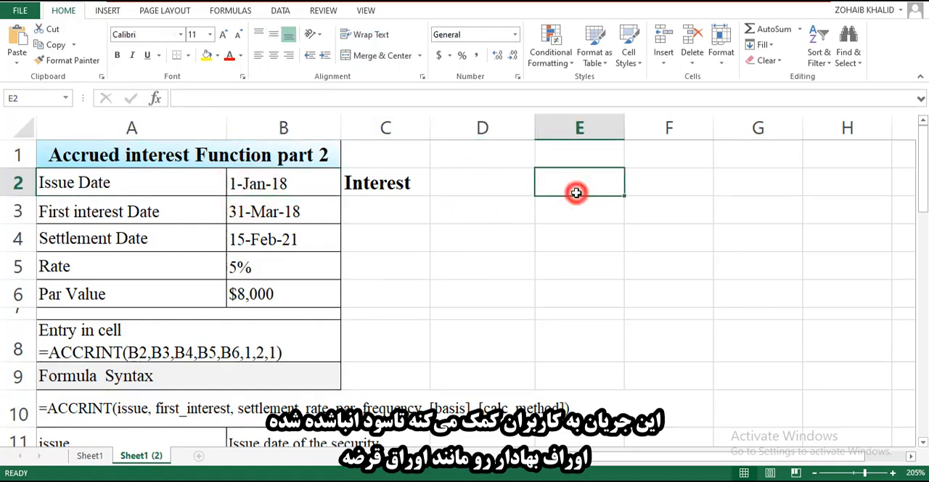
text(bond)
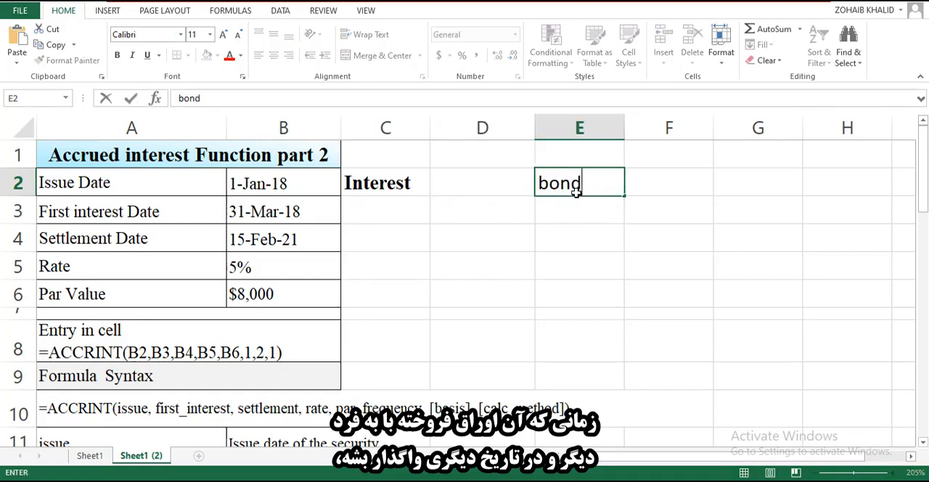
key(Return)
click(576, 192)
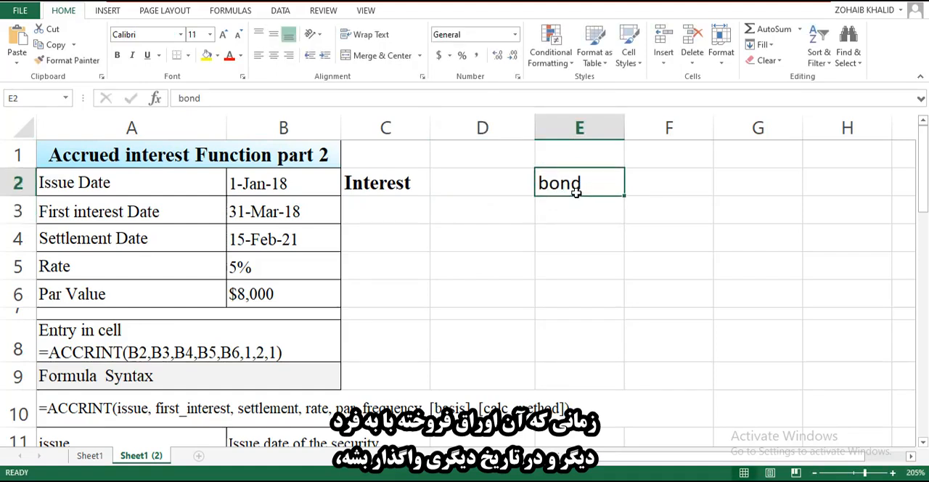
key(Delete)
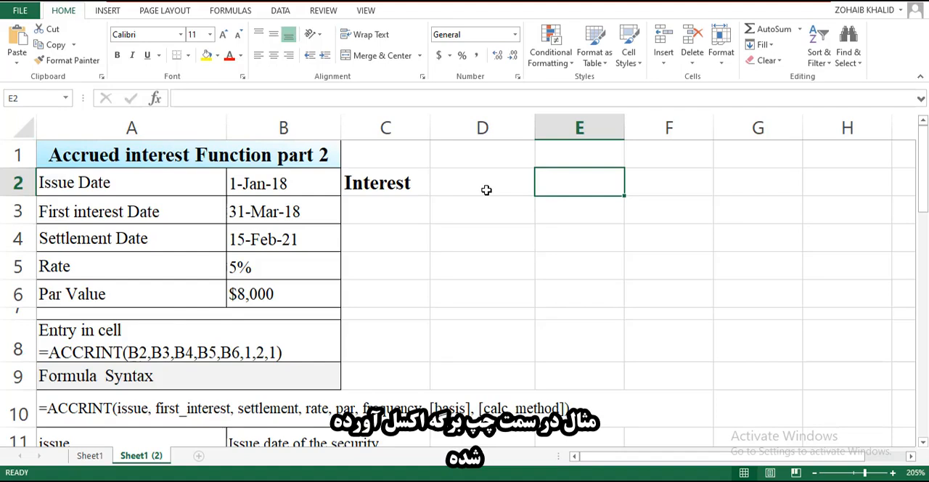
Start an ACCRINT formula in D2 with B2 as the issue date and B3 as the first interest date.
click(199, 174)
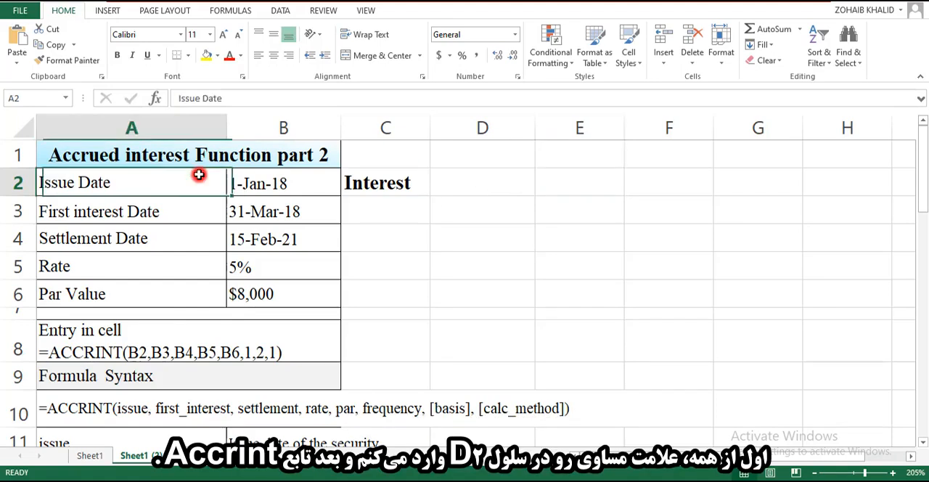
click(474, 183)
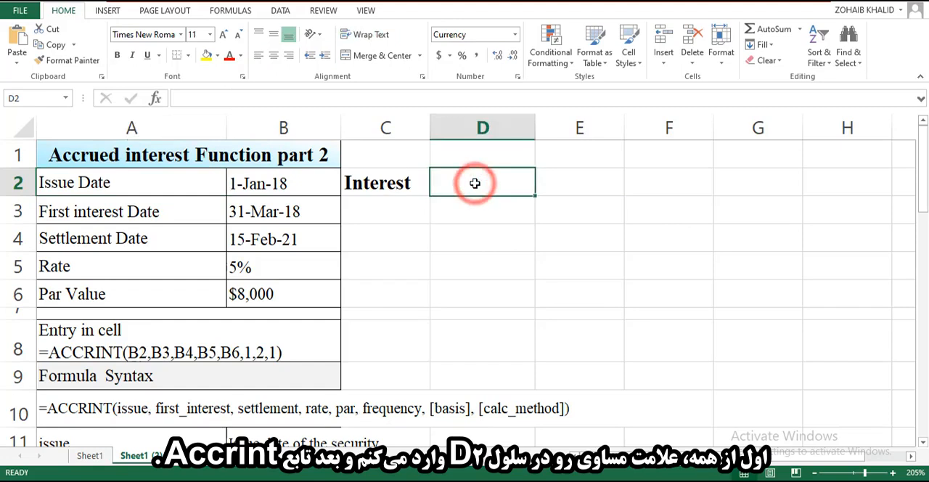
text(=)
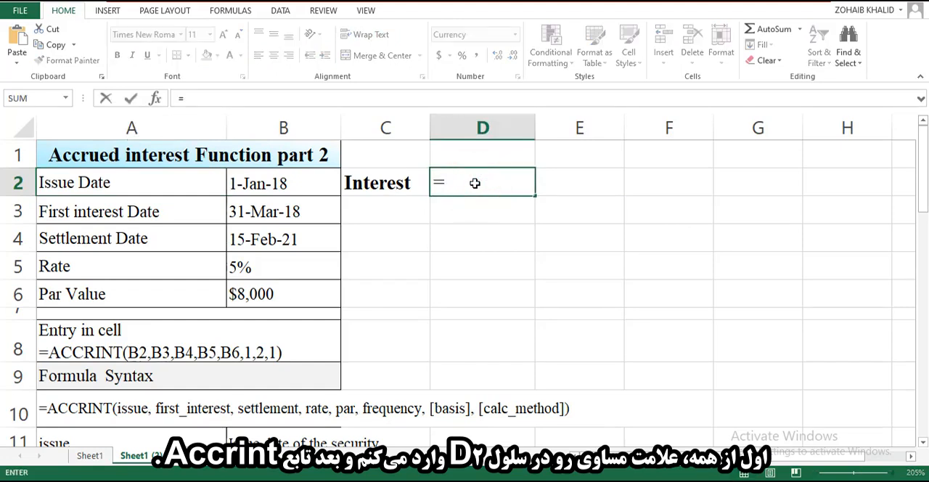
text(acc)
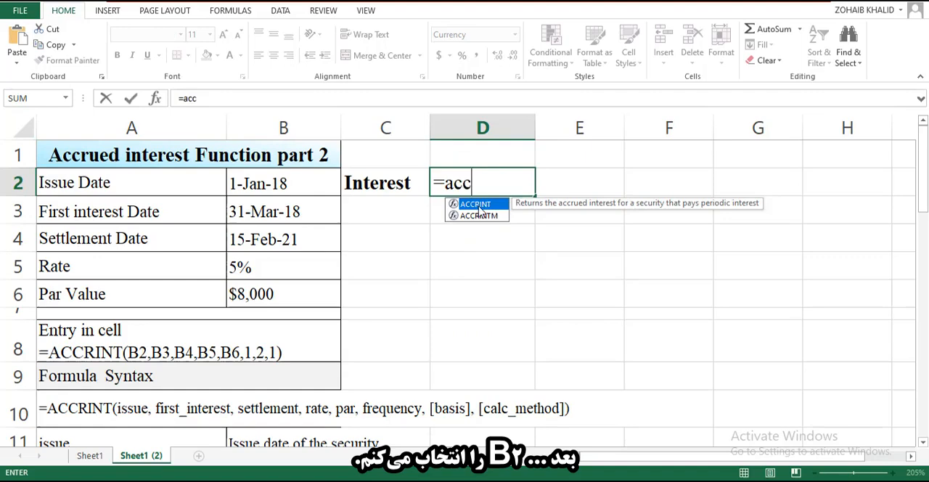
double_click(475, 203)
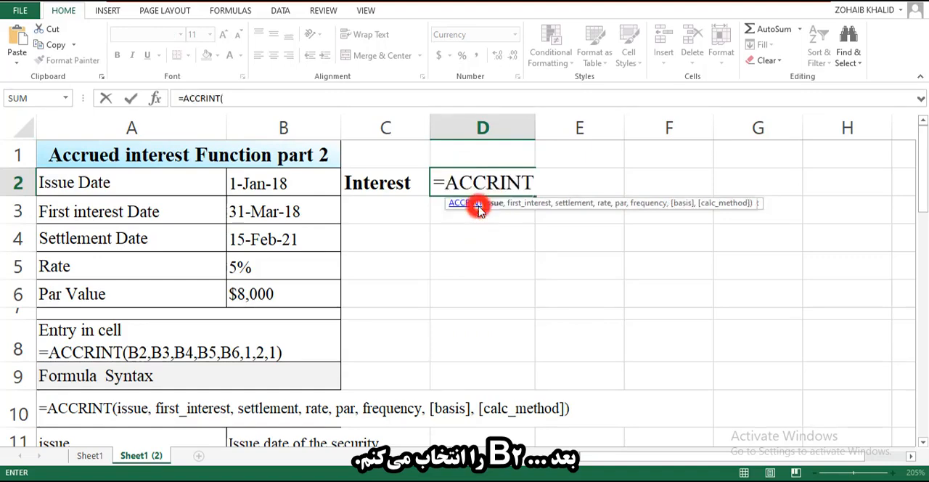
click(266, 185)
text(,)
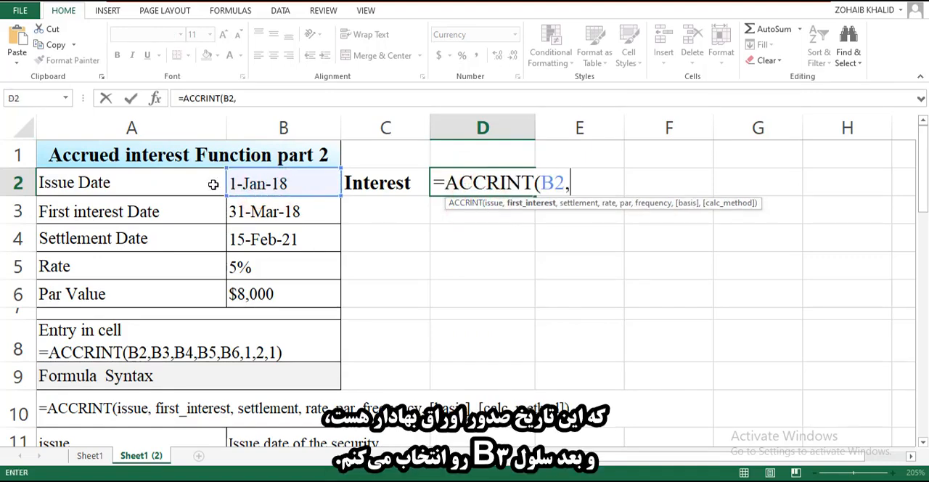
click(257, 210)
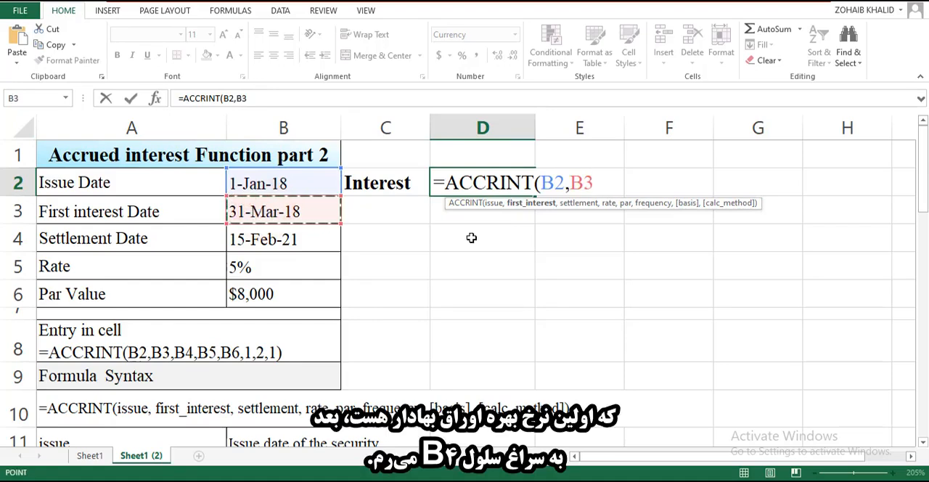
text(,)
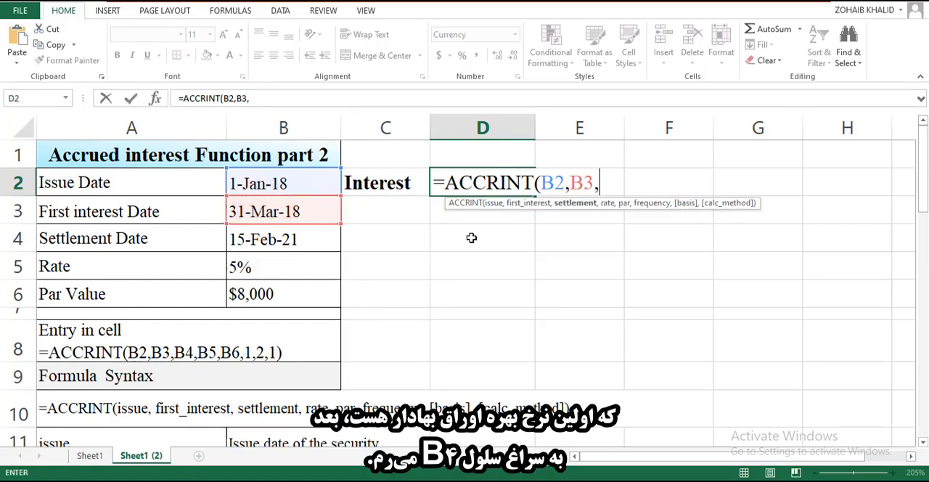
Add B4 as the settlement date, B5 as the rate and B6 as the par value to the ACCRINT formula.
click(285, 241)
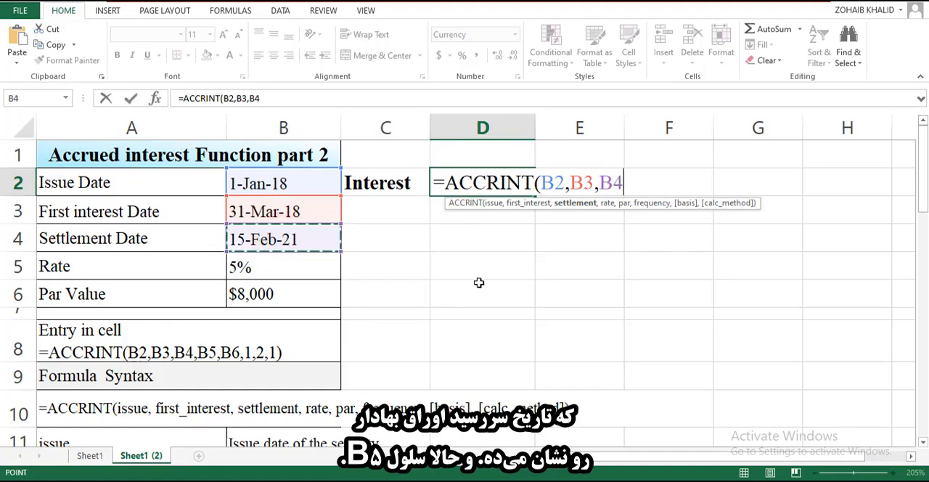
text(,)
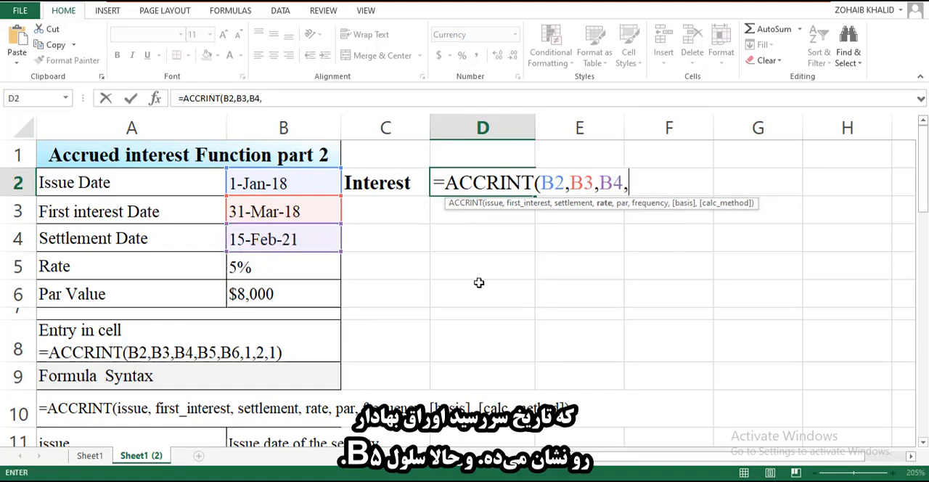
click(261, 268)
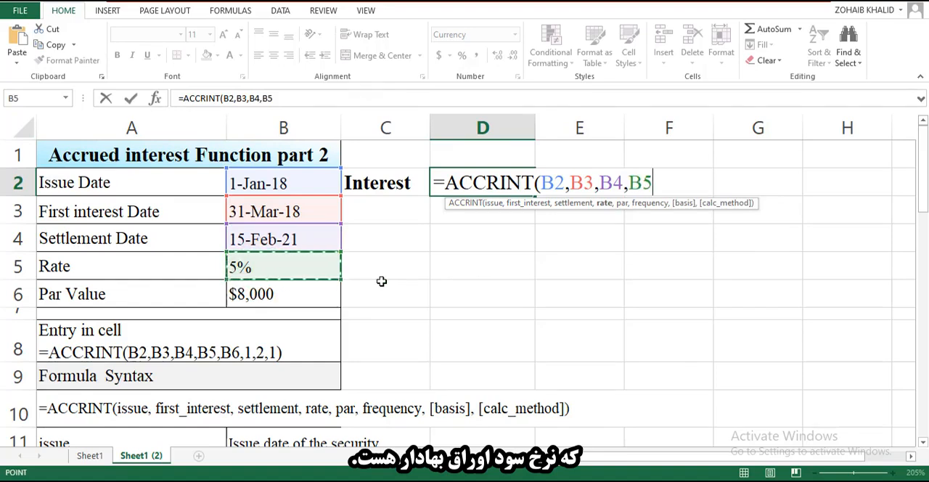
text(,)
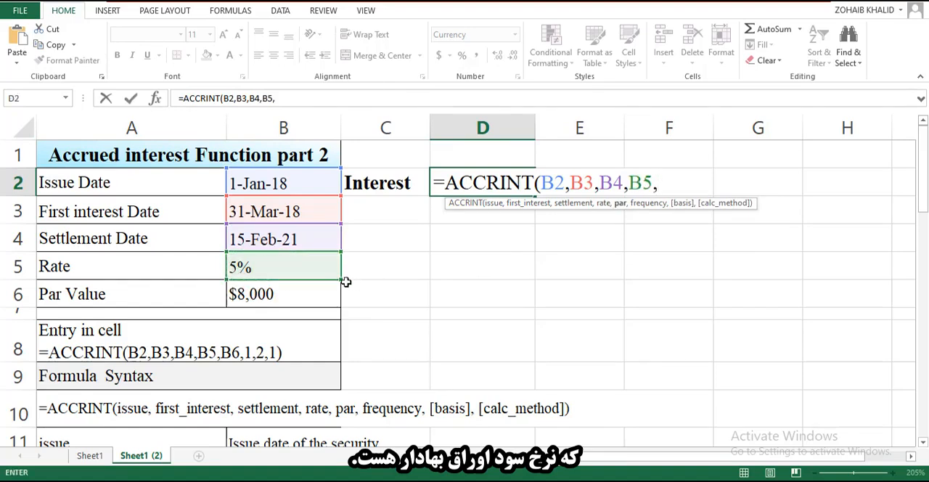
click(276, 301)
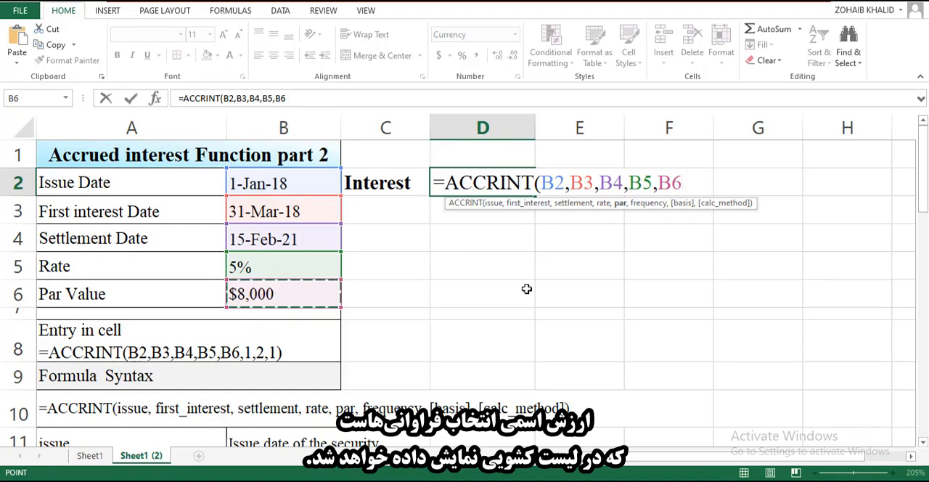
text(,)
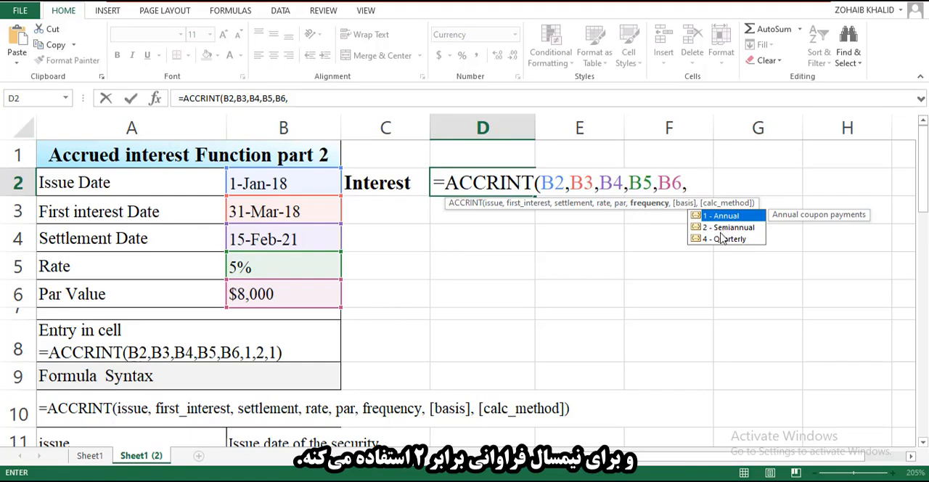
Set the formula's frequency argument to 4 - Quarterly.
key(Down)
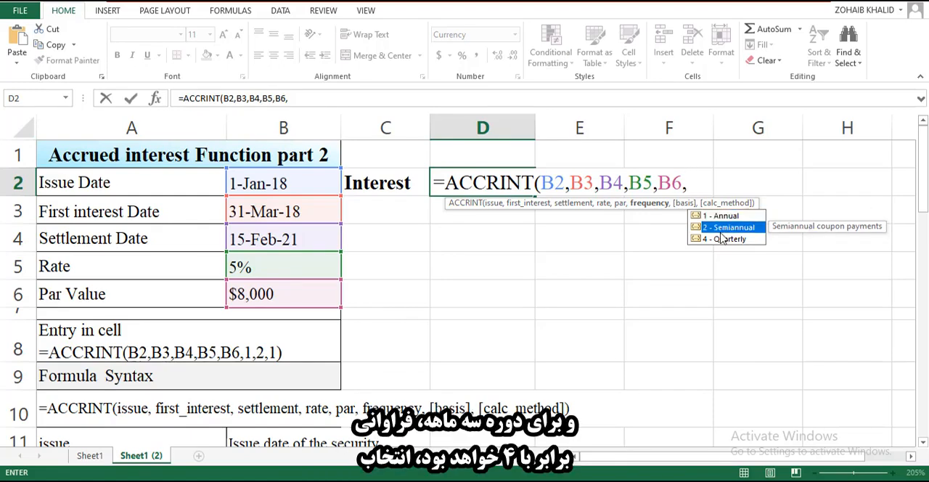
key(Down)
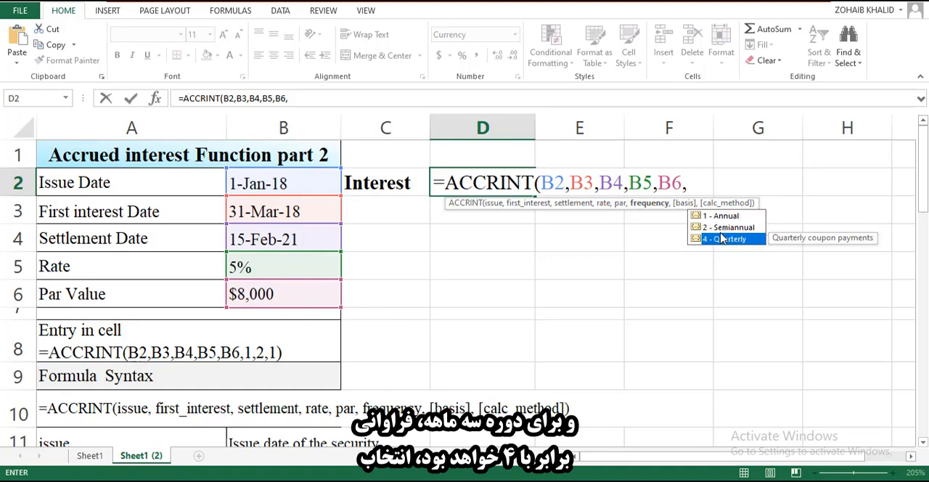
double_click(724, 239)
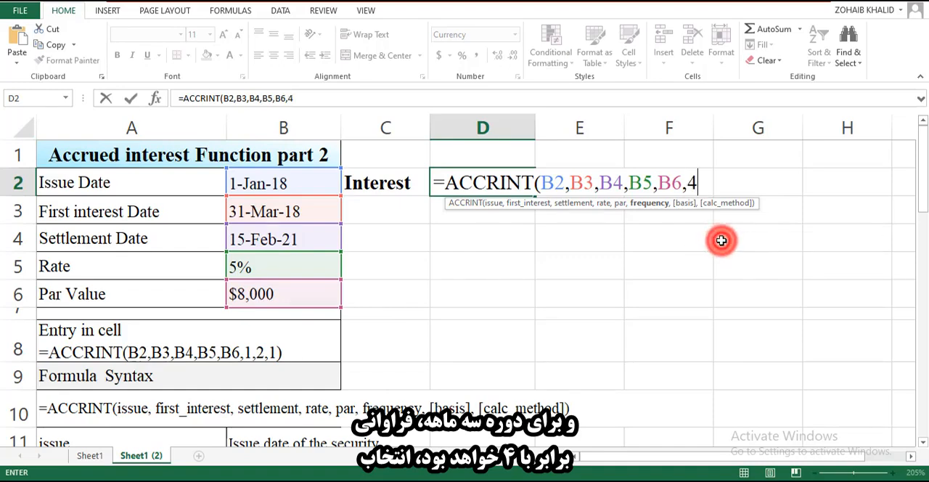
text(,)
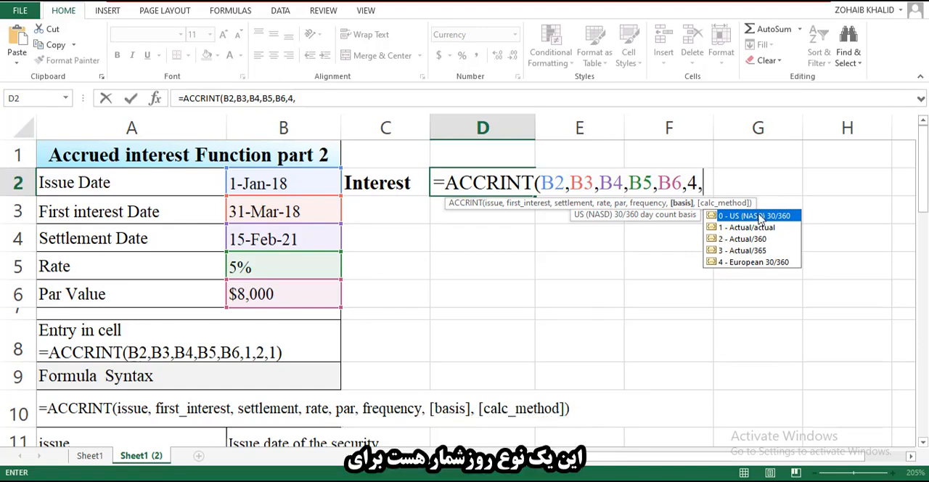
Set the basis argument to 2 - Actual/360 and the calculation method to 1, completing the formula in D2.
key(Down)
key(Down)
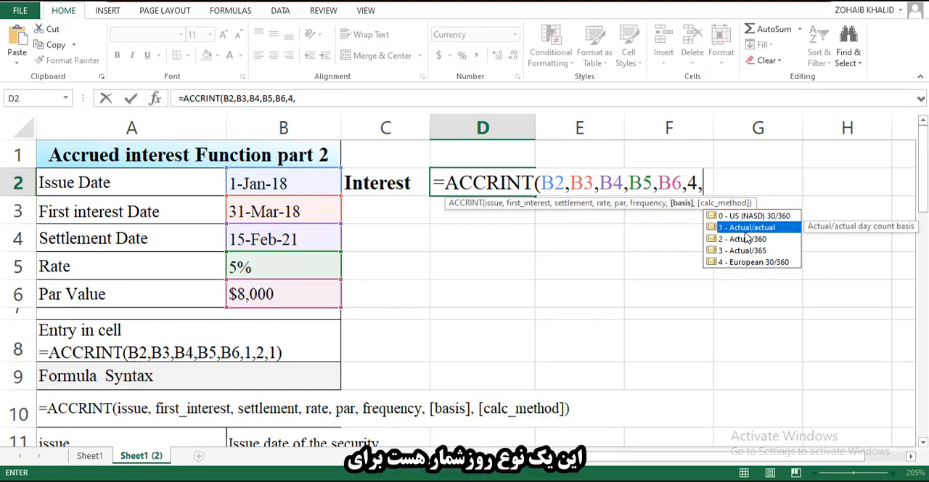
key(Up)
key(Up)
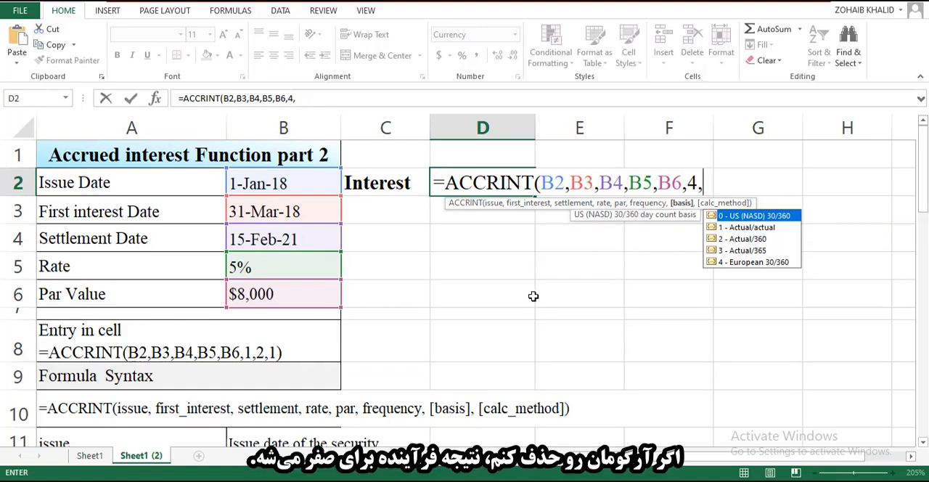
key(Down)
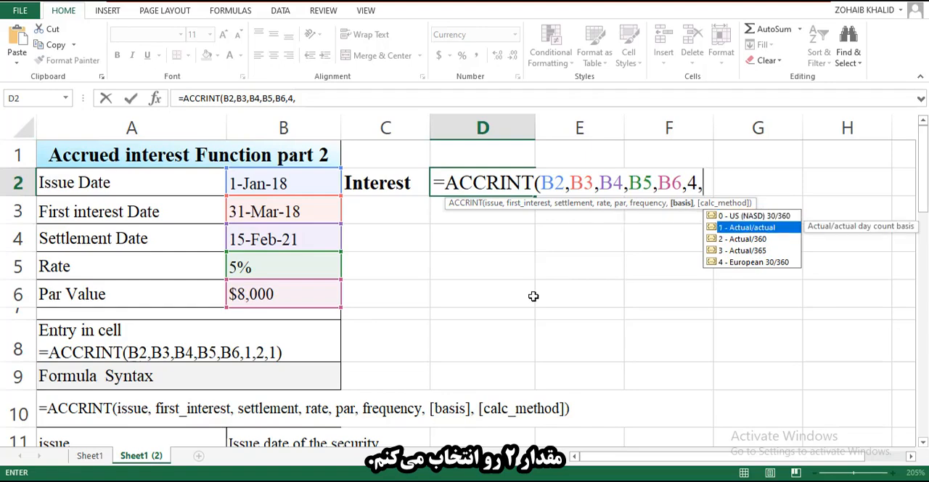
key(Down)
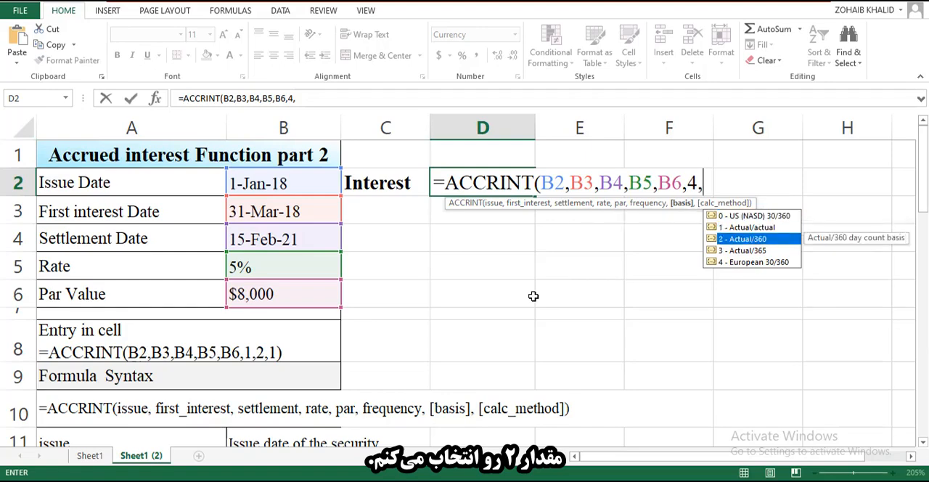
click(742, 243)
click(742, 243)
text(,)
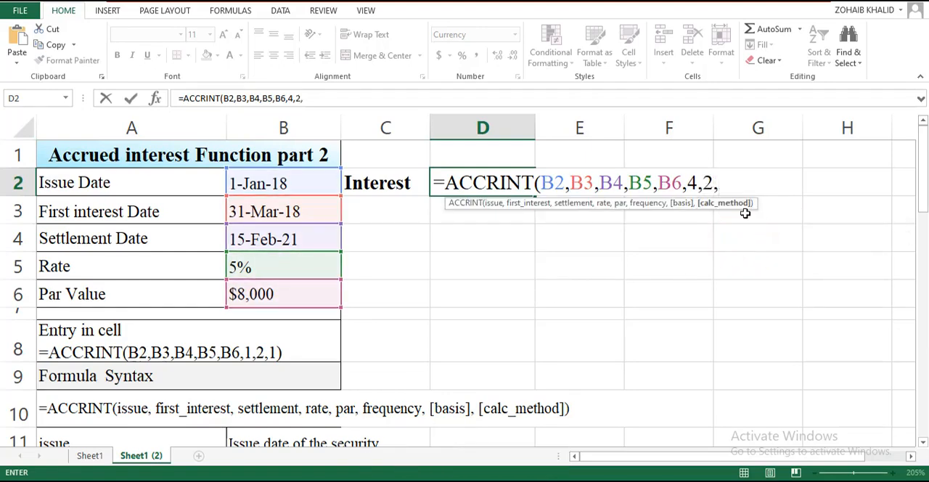
text(1)
key(Return)
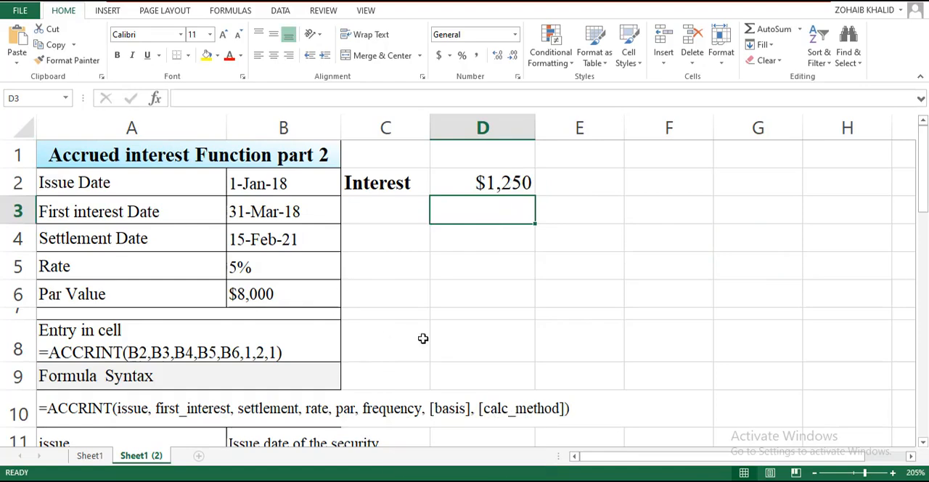
Examine the ACCRINT syntax in row 10 and the description of its issue argument in row 11.
scroll(307, 348, down, 2)
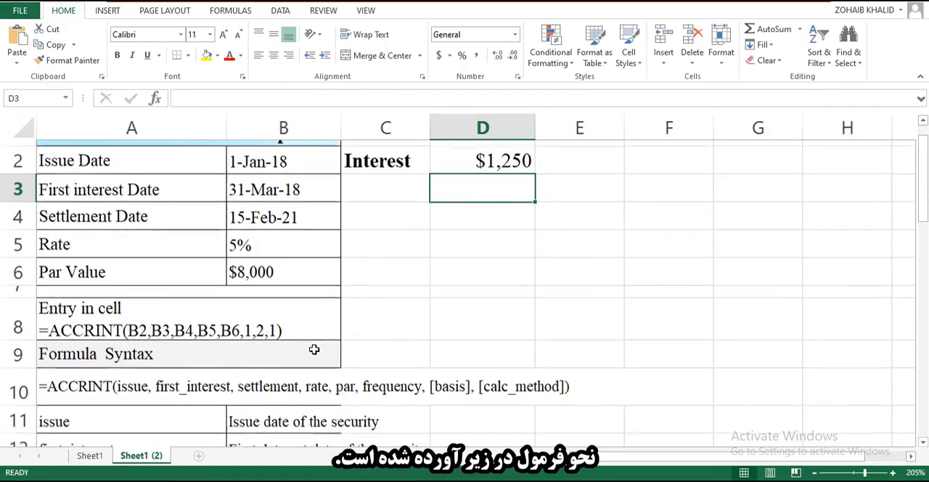
click(190, 329)
click(151, 351)
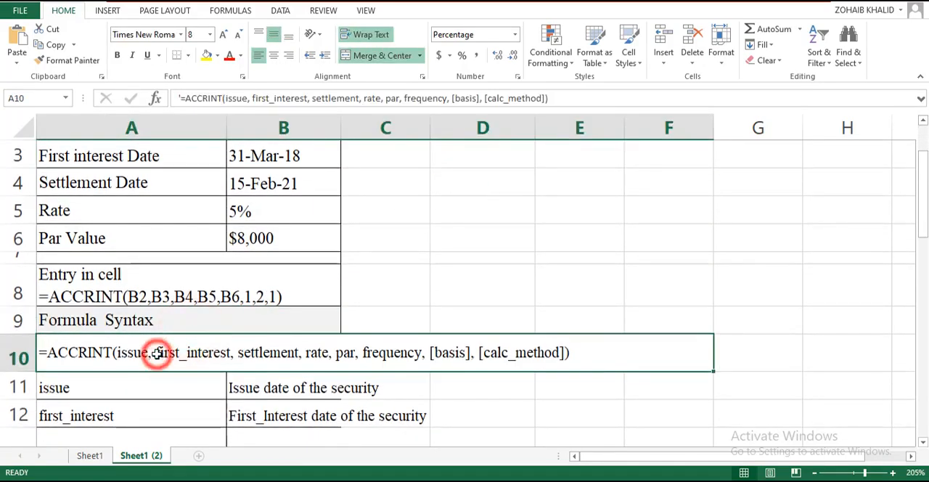
scroll(154, 352, down, 4)
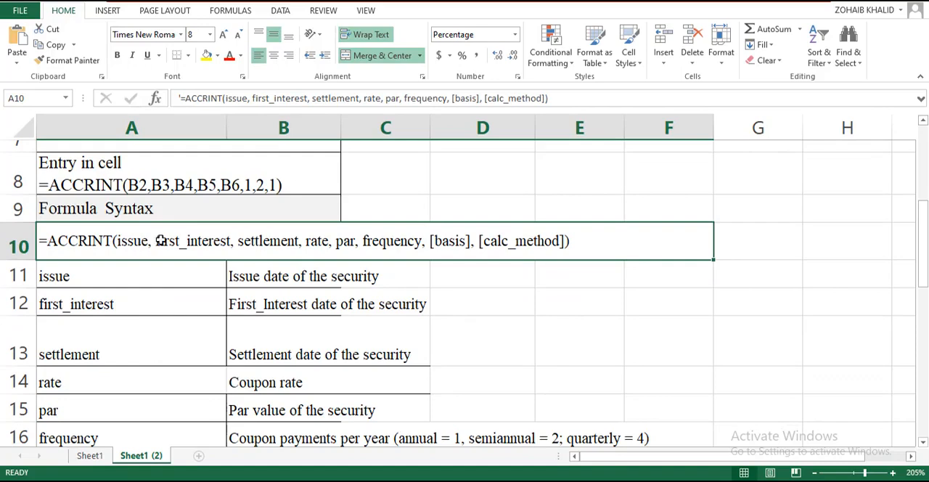
click(154, 240)
click(132, 267)
click(250, 275)
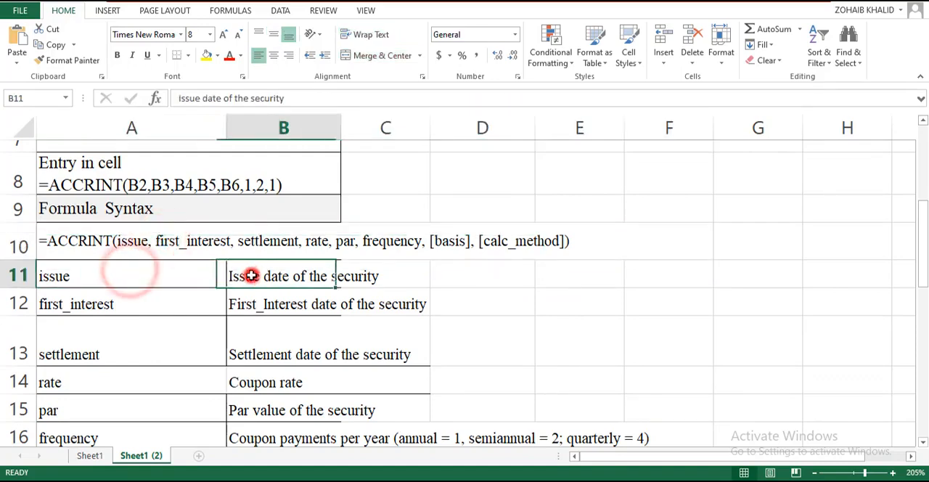
Review the first_interest and settlement arguments of the syntax against their descriptions in rows 12 and 13.
click(204, 241)
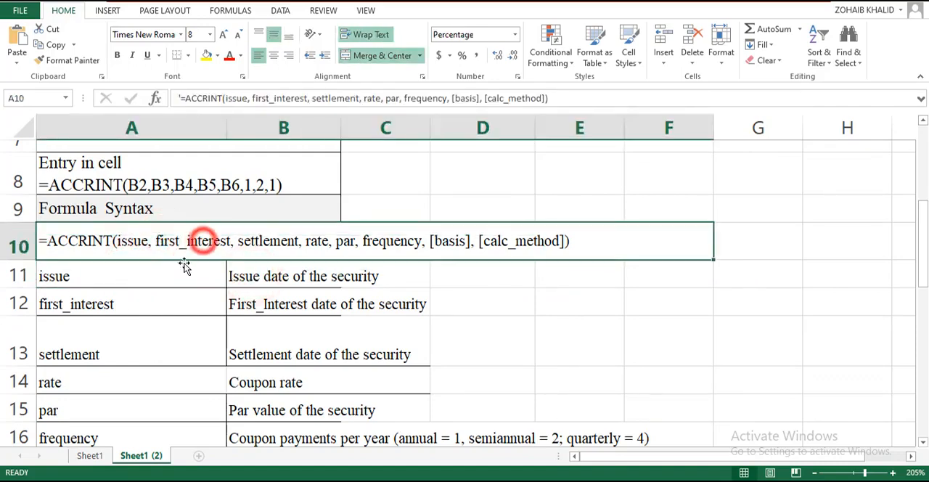
click(155, 304)
click(286, 303)
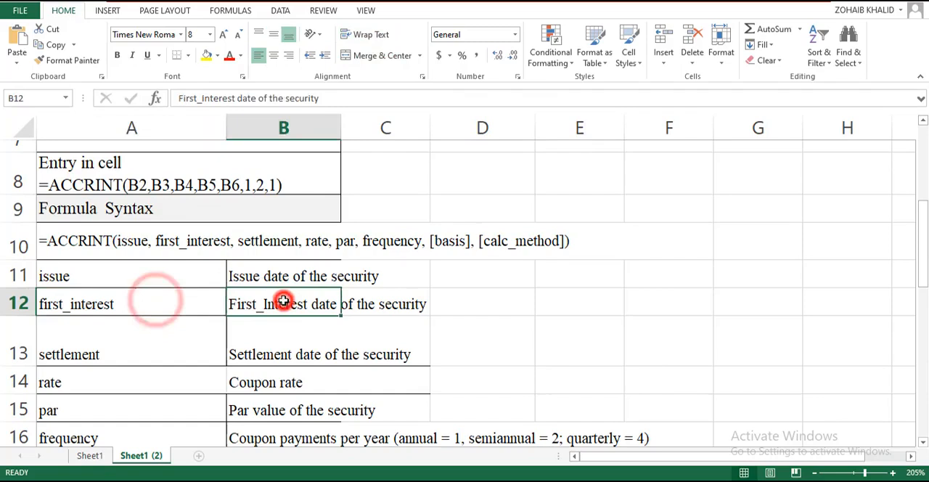
click(283, 241)
click(166, 324)
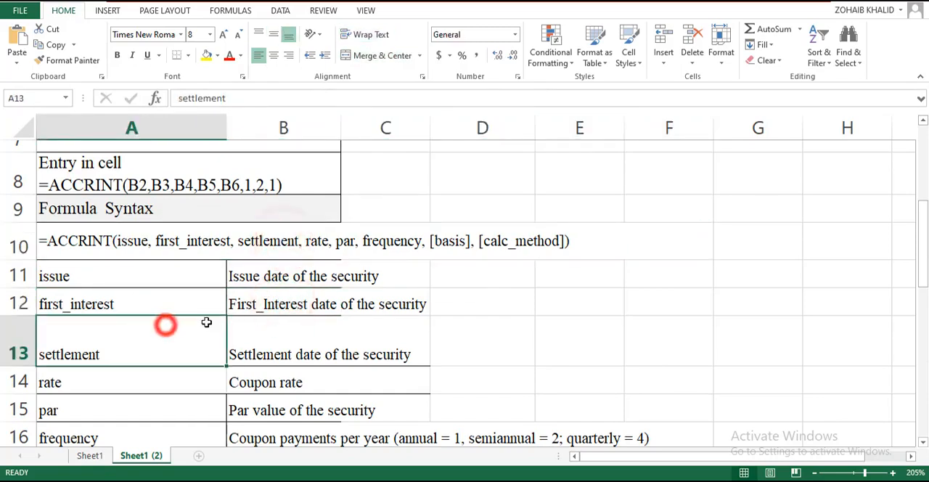
click(271, 328)
Review the rate and par arguments of the syntax against their descriptions in rows 14 and 15.
click(318, 241)
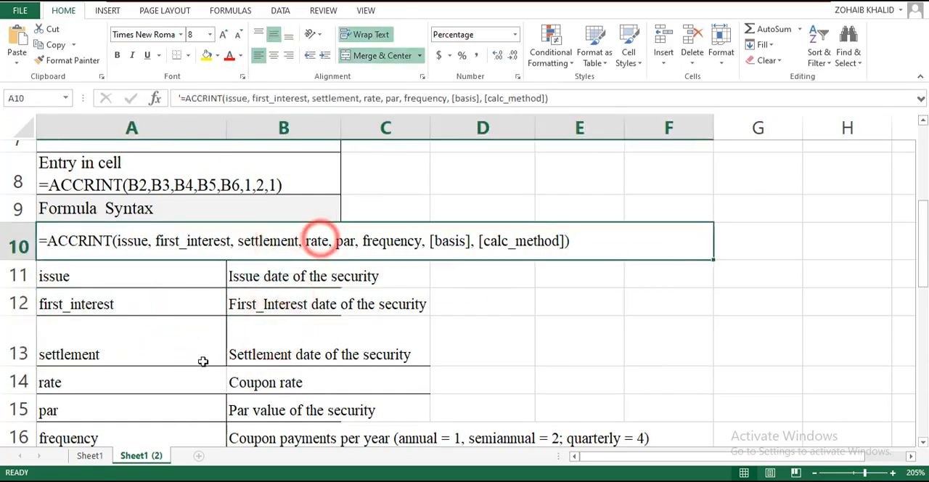
click(185, 382)
click(285, 383)
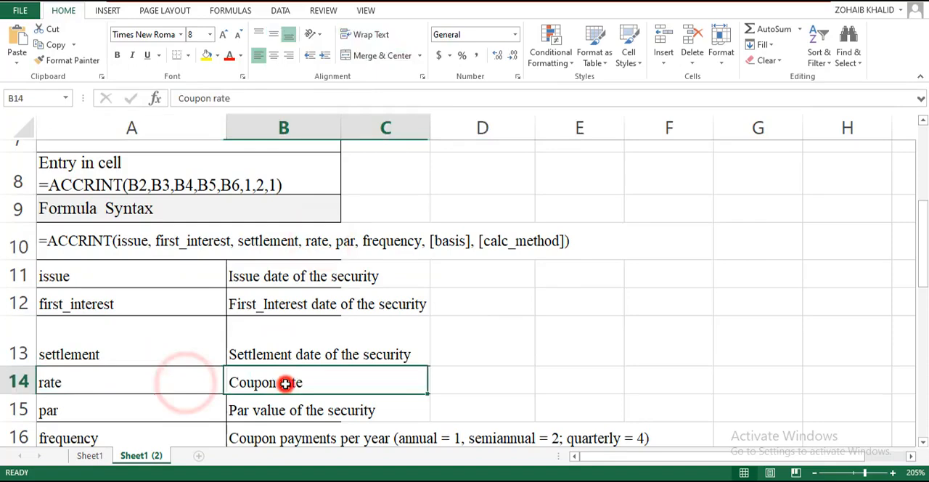
click(346, 243)
click(193, 402)
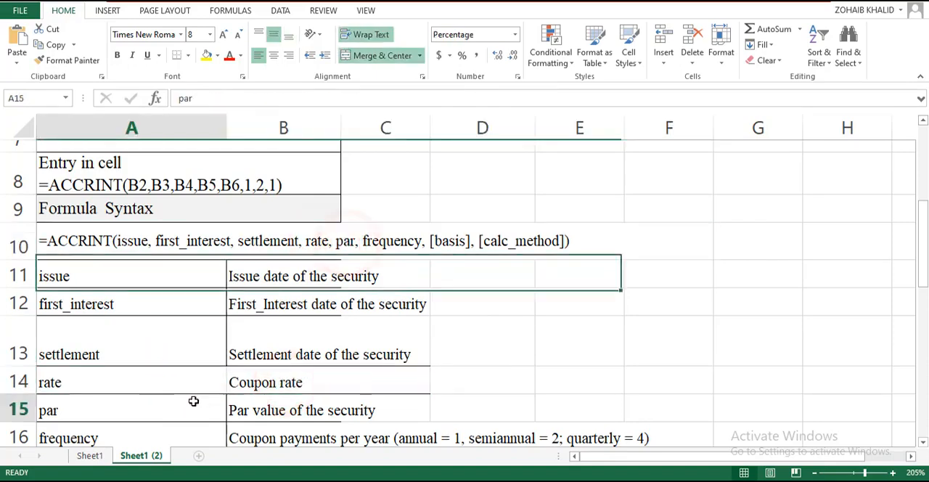
click(267, 409)
Review the frequency and optional basis arguments of the syntax against their descriptions in rows 16 and 17.
scroll(401, 414, down, 1)
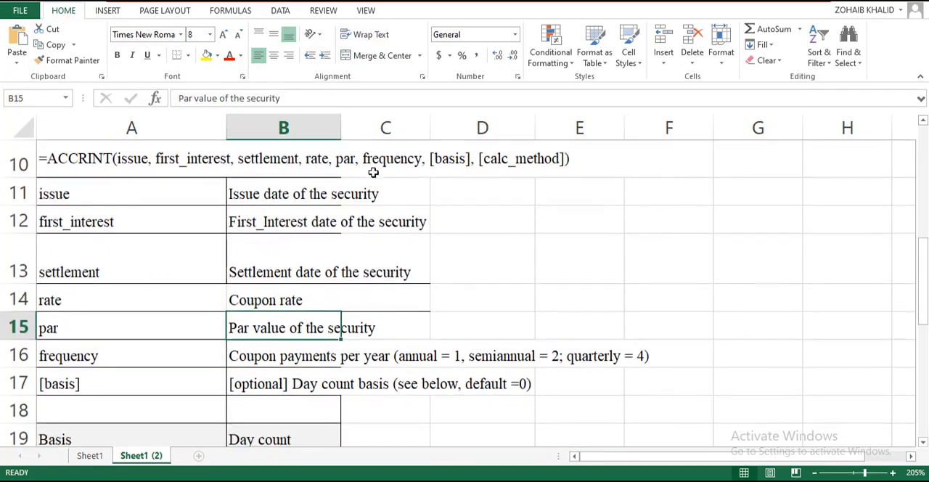
click(385, 162)
click(169, 353)
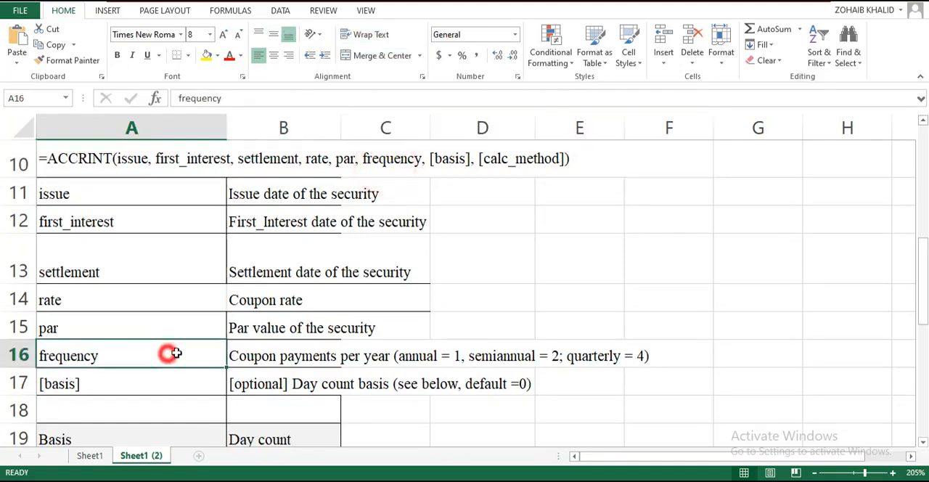
click(311, 361)
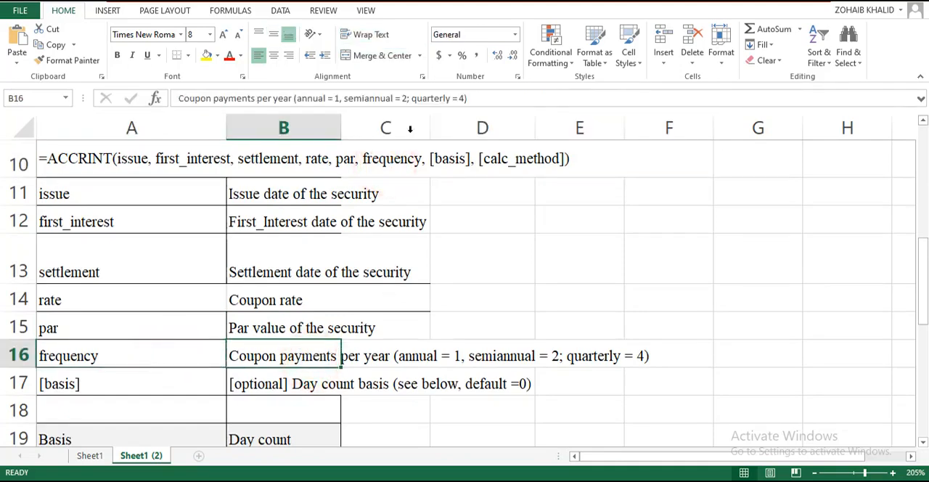
click(441, 160)
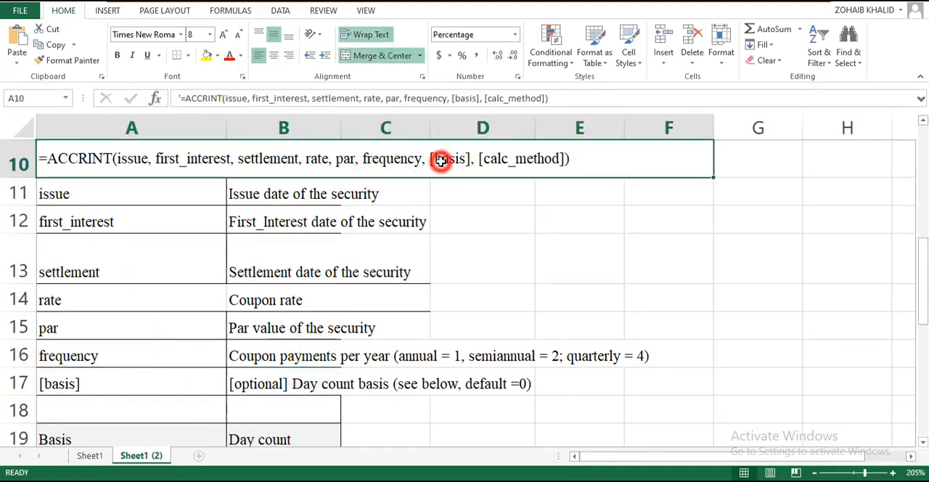
click(148, 383)
click(298, 373)
Examine the day count basis options in the Basis table and the calculation method description in row 25.
scroll(298, 373, down, 2)
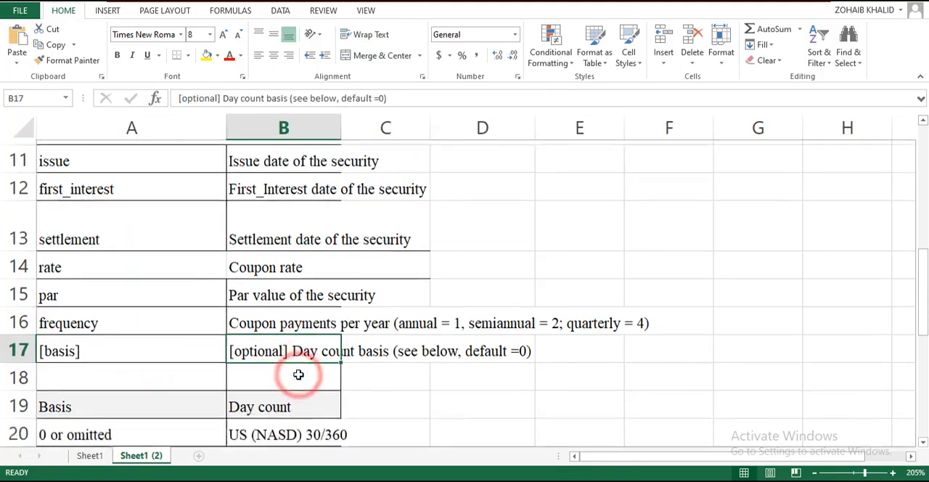
scroll(298, 374, down, 1)
drag(63, 210, 307, 366)
click(452, 373)
scroll(453, 372, down, 3)
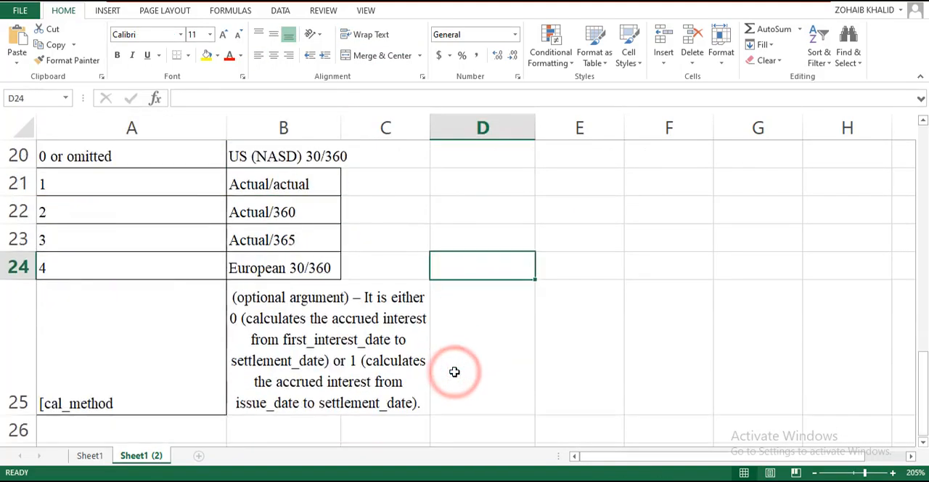
click(65, 325)
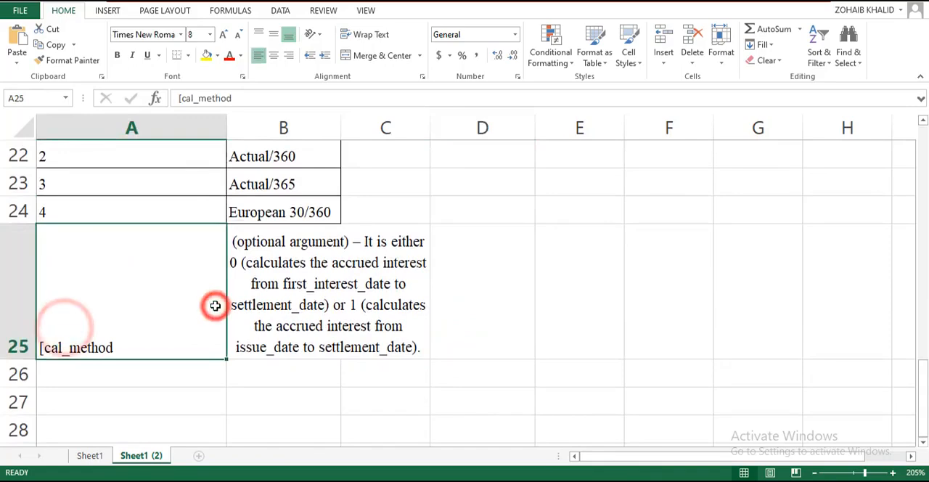
click(268, 305)
Open the ACCRINT formula in cell D2 for editing.
scroll(446, 313, up, 7)
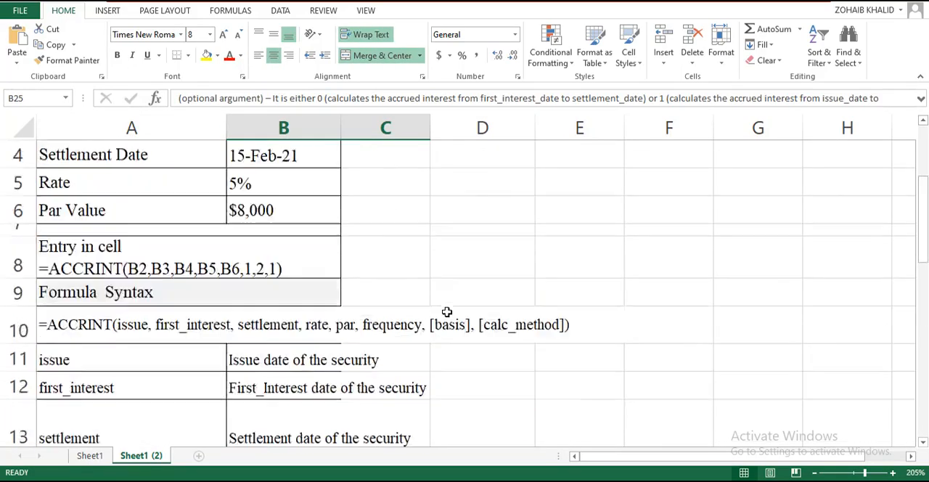
click(503, 183)
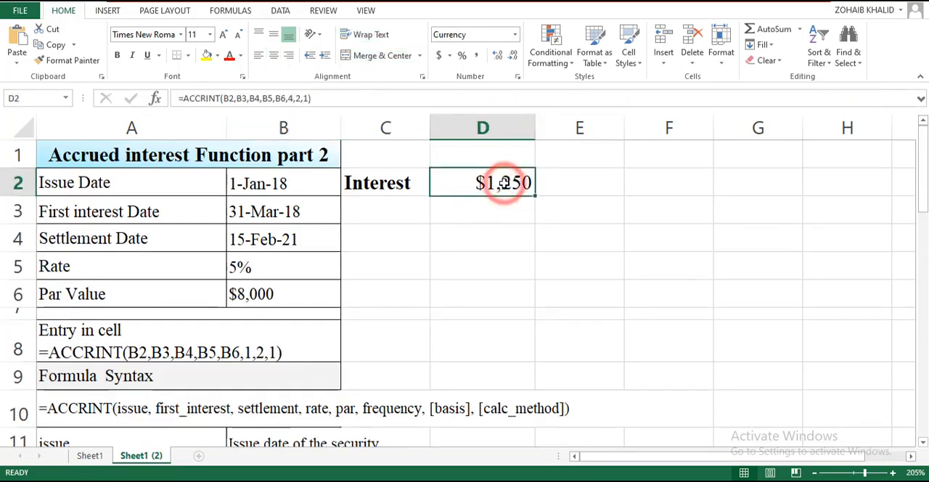
double_click(504, 183)
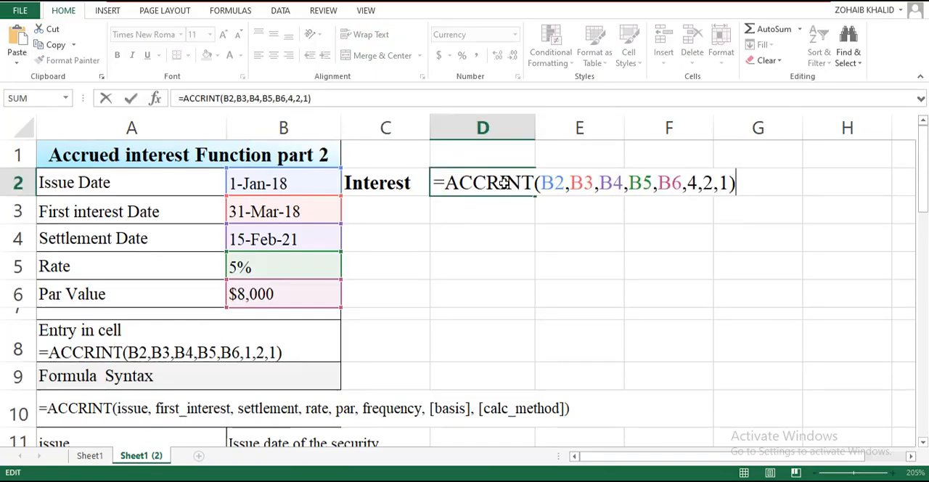